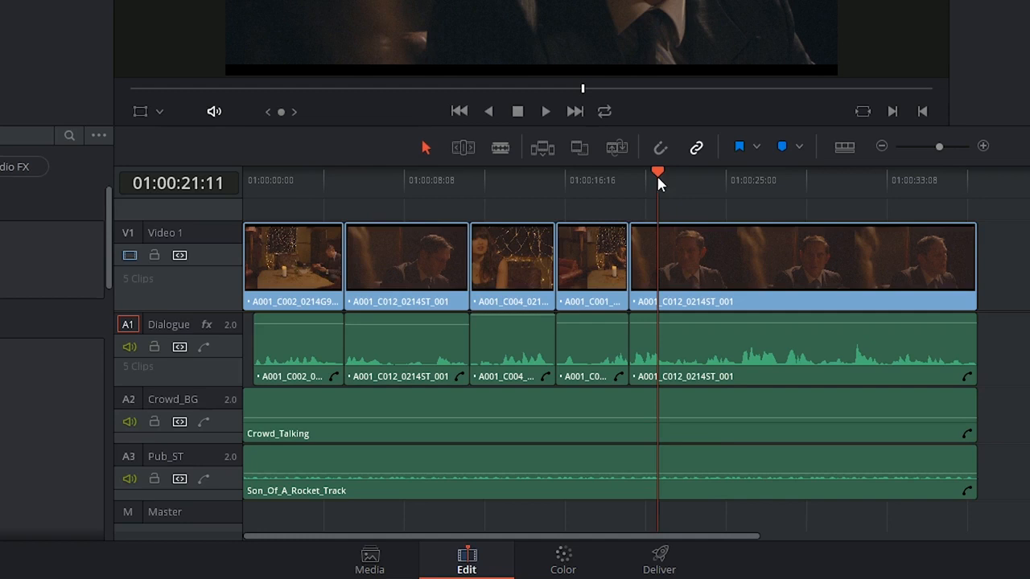
Play a few seconds of the timeline from just after 01:00:21 to hear the current mix
drag(656, 173, 647, 174)
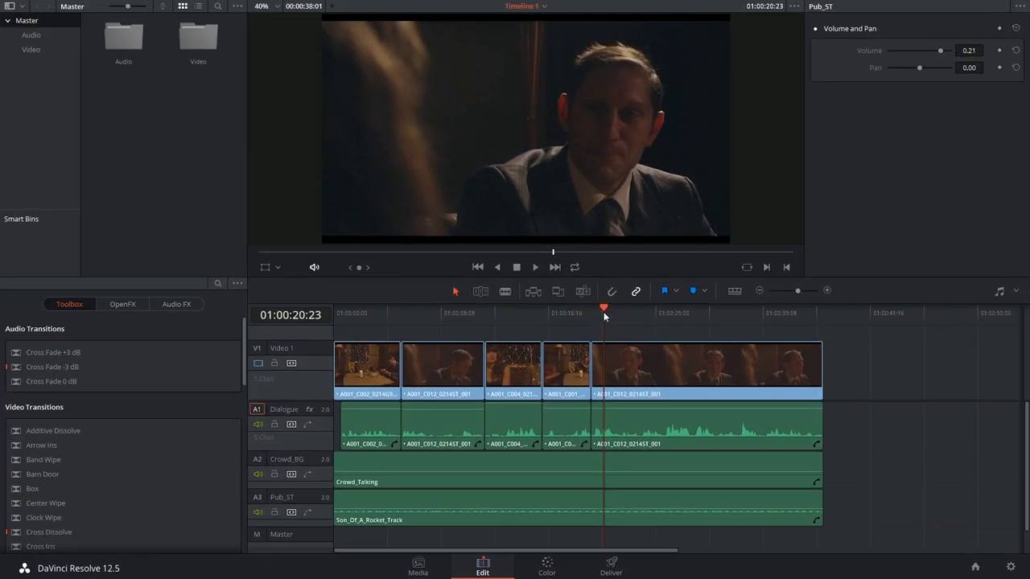
key(space)
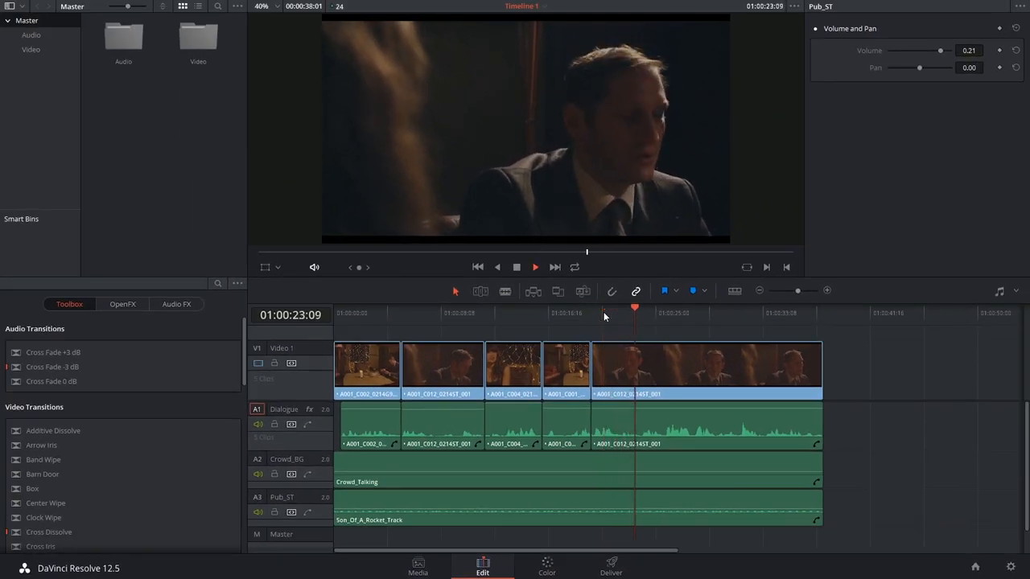
key(space)
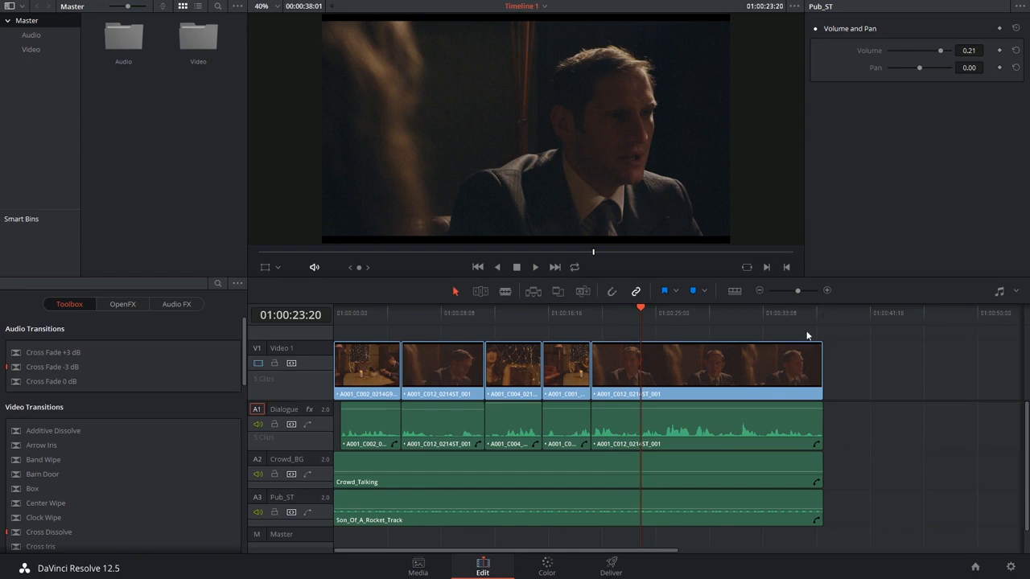
Show the Clip Mixer and play the timeline to watch the level meters of each track
click(1016, 292)
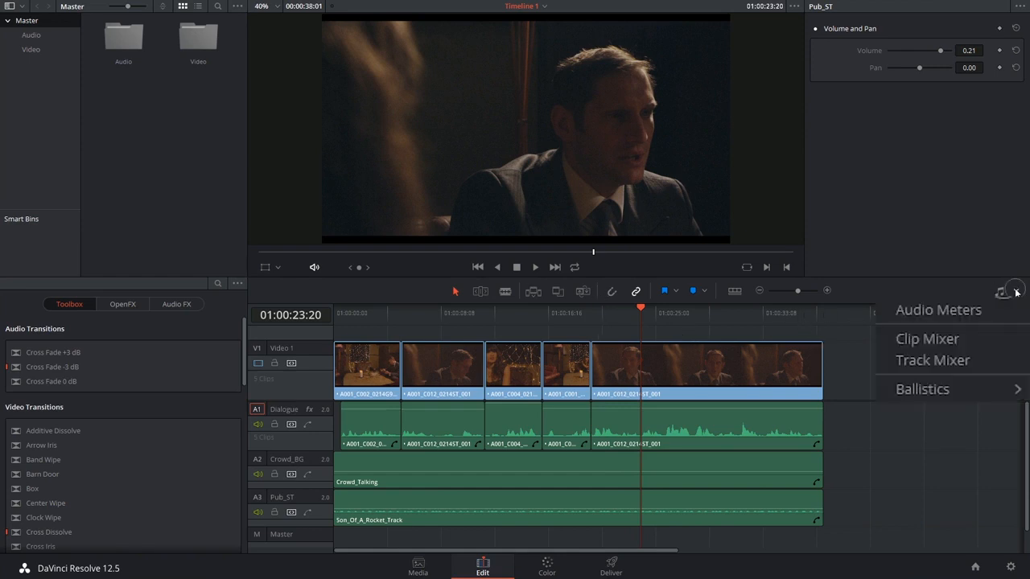
click(886, 340)
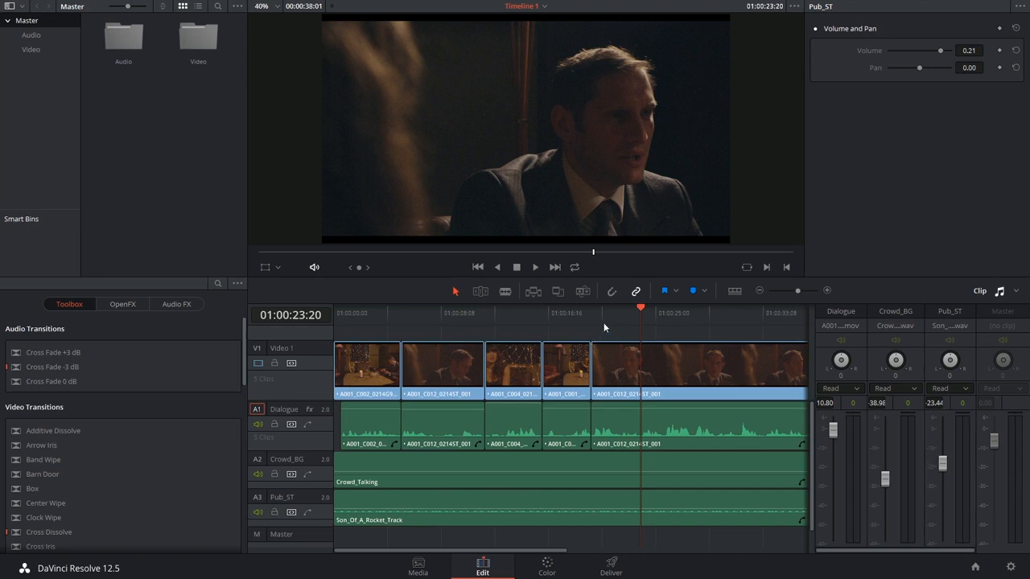
key(space)
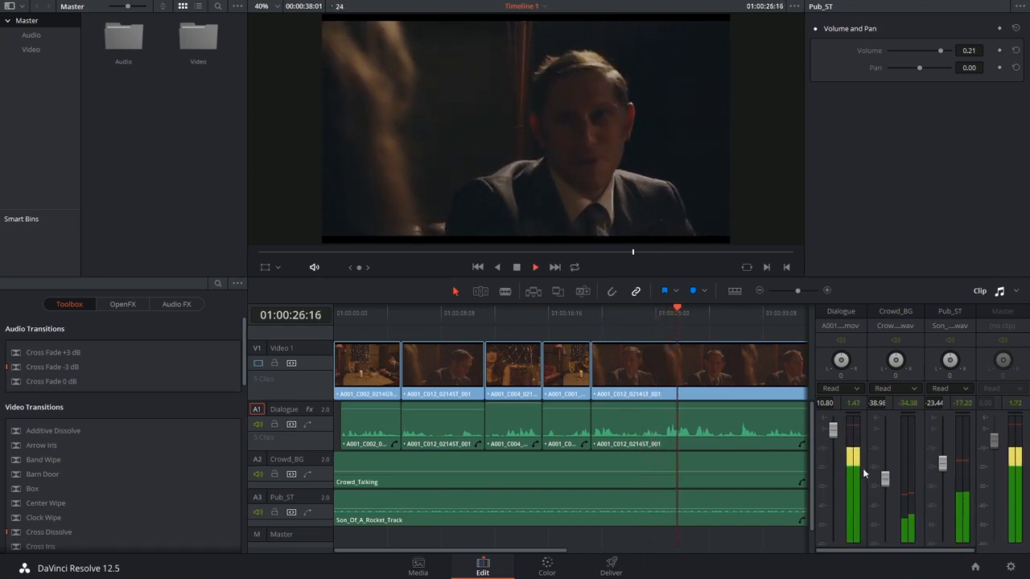
key(space)
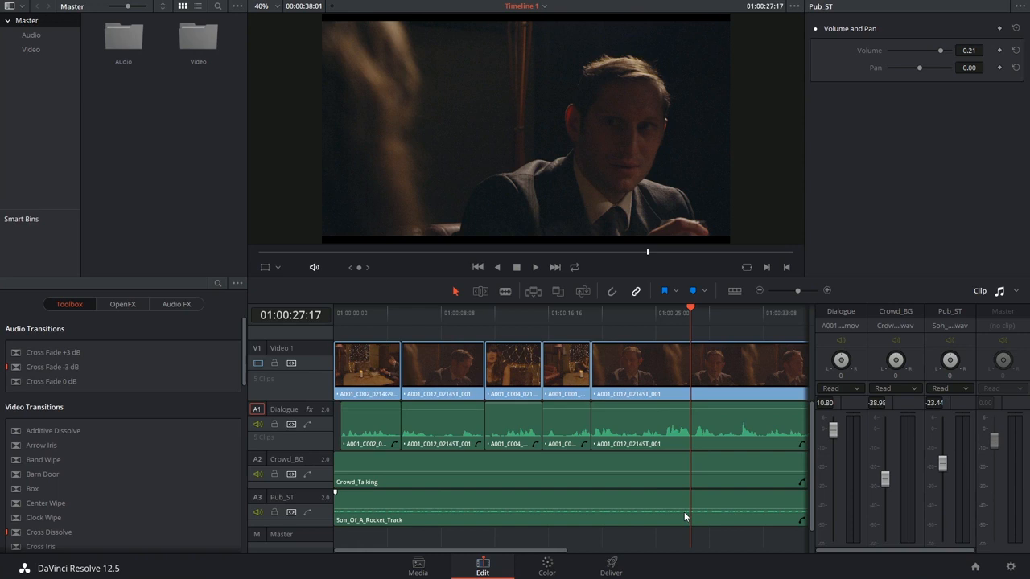
Keyframe the Son_Of_A_Rocket_Track clip's volume at 01:00:29:03 and raise it to -7.44 a few frames further on
click(552, 523)
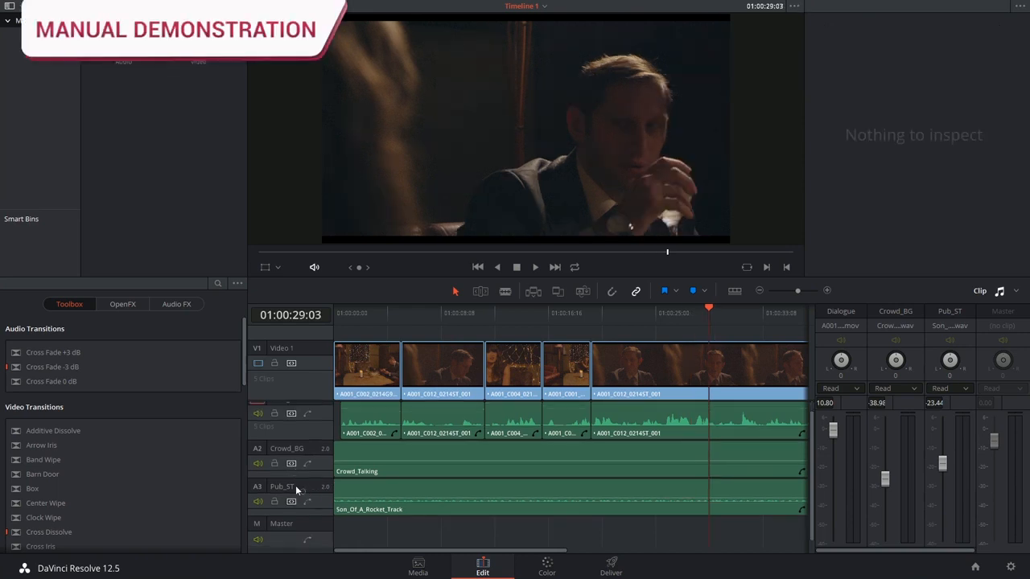
click(302, 489)
click(392, 494)
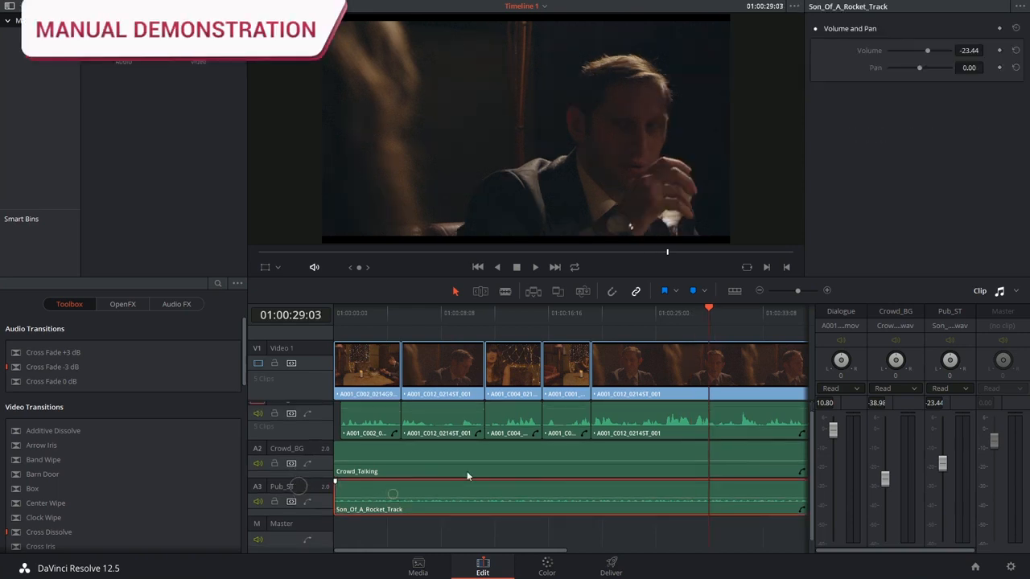
click(999, 50)
drag(708, 310, 715, 310)
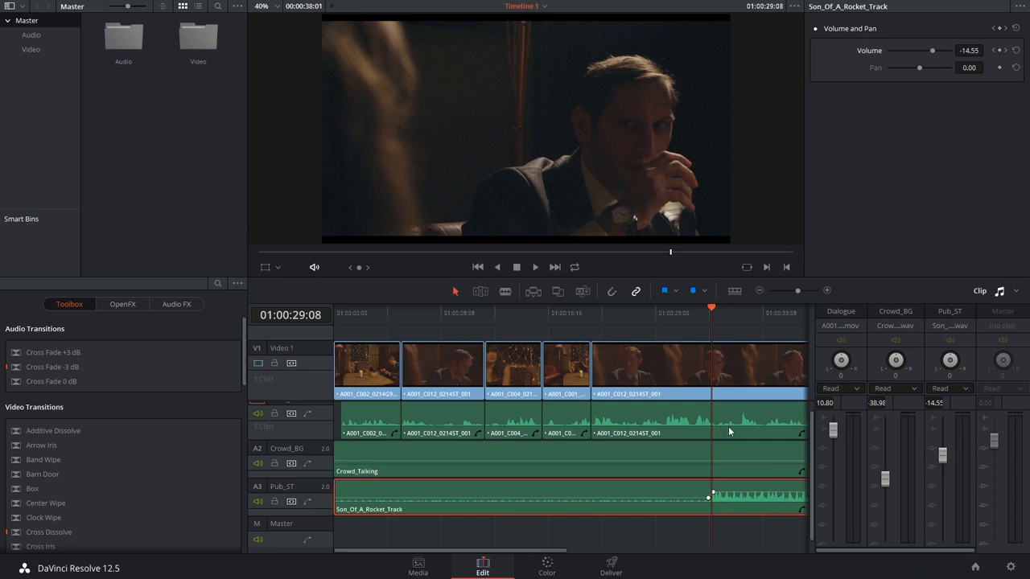
Add a volume keyframe at 01:00:31:03, lower the volume to -20.04 a few frames further on, and play back the change
key(space)
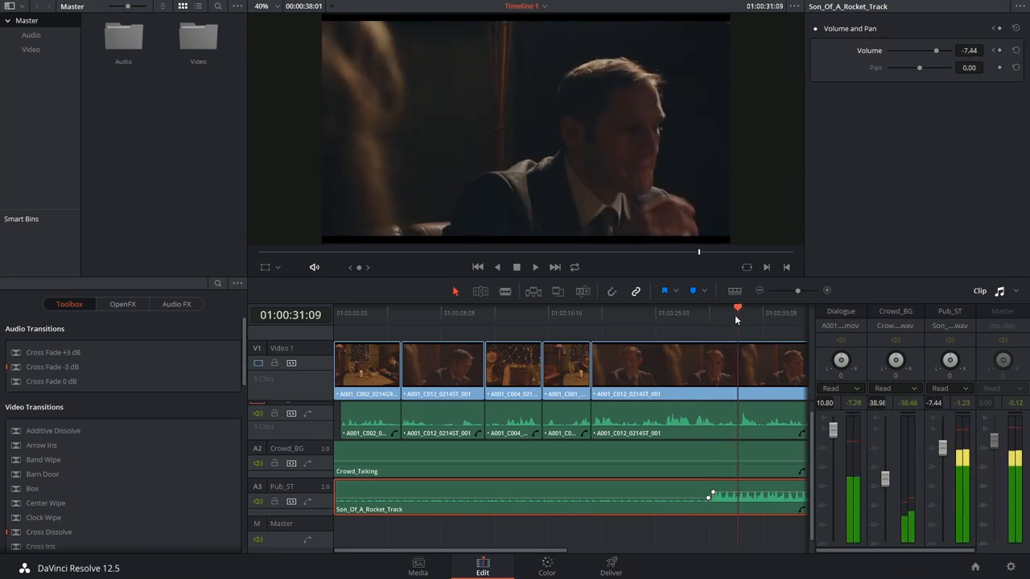
key(space)
click(999, 50)
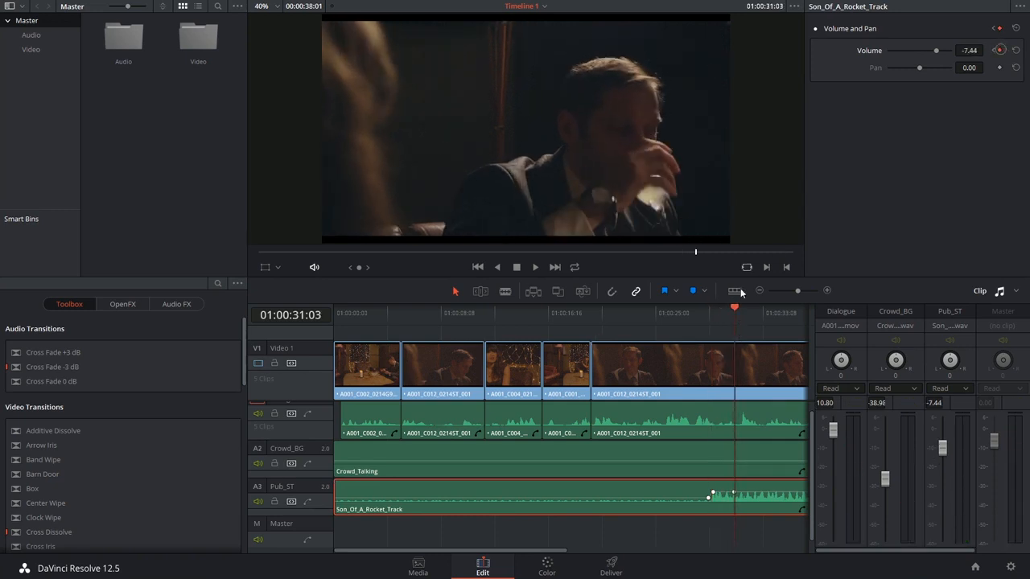
drag(738, 307, 741, 316)
drag(973, 52, 970, 51)
key(space)
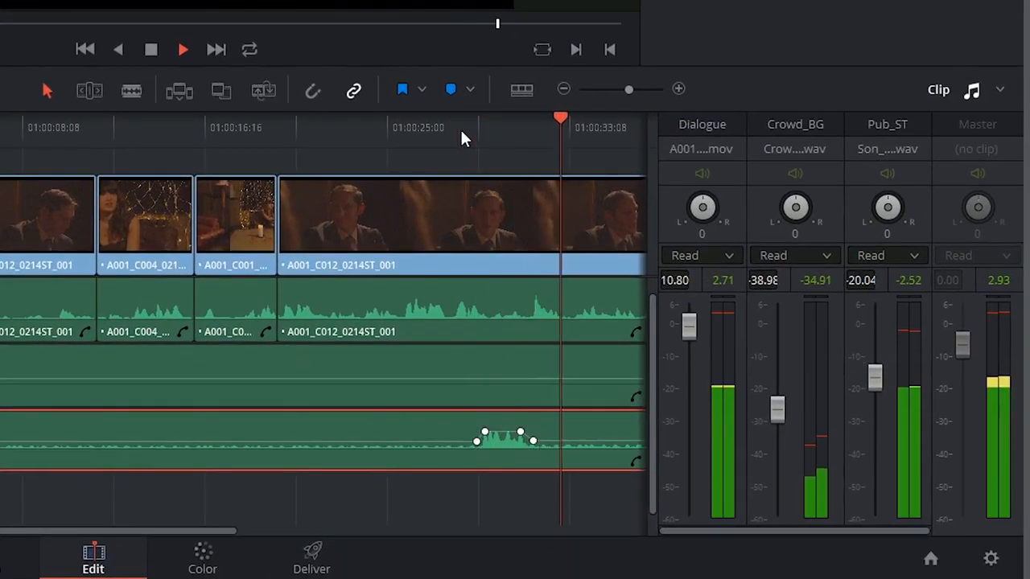
key(space)
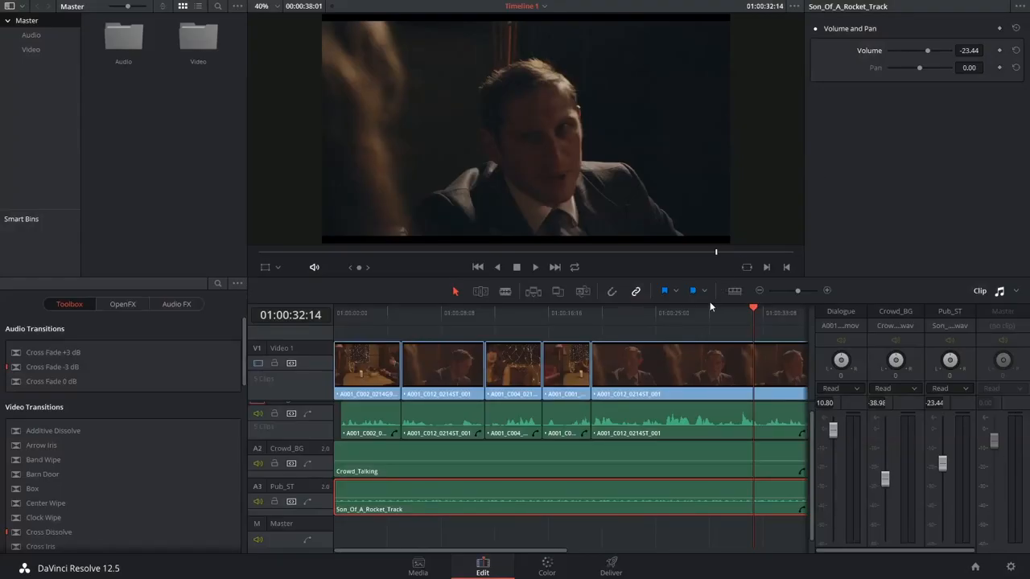
Place the playhead at 01:00:22:02 and open the volume curve editor for the Pub_ST track
click(618, 319)
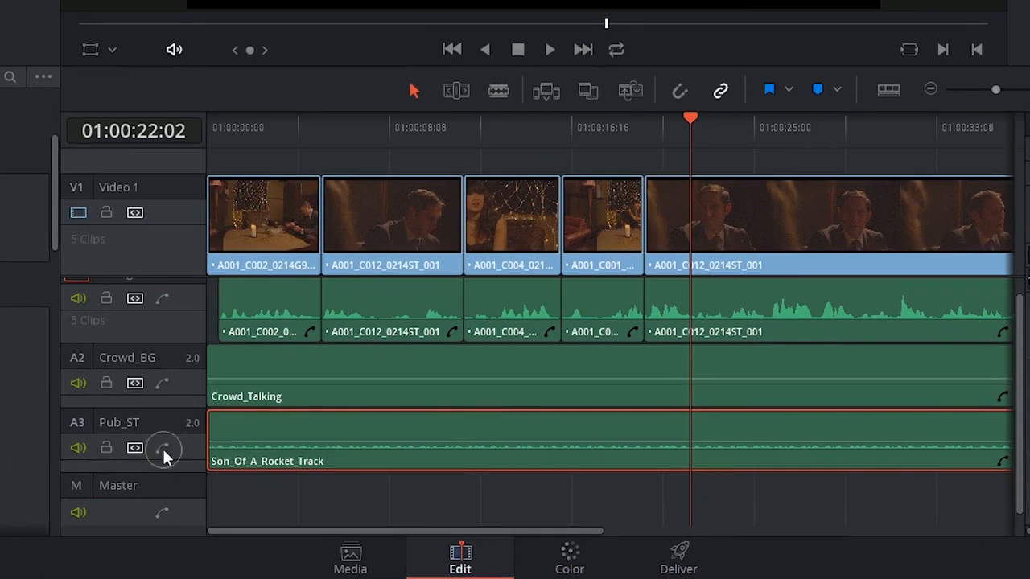
click(161, 447)
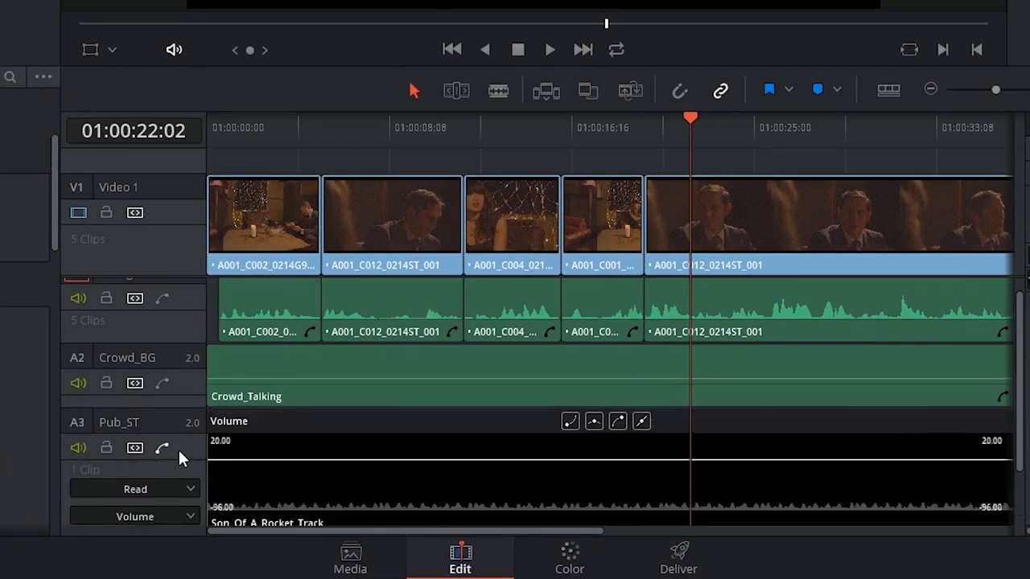
scroll(178, 447, down, 2)
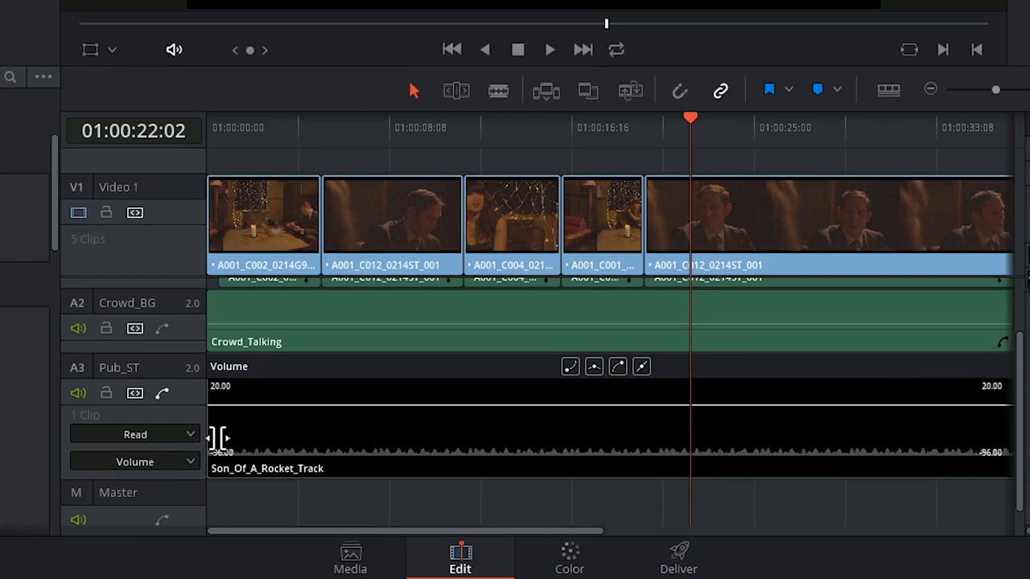
Examine the automation modes and the Volume/Pan choice for Pub_ST, and the automation modes of the Dialogue mixer channel
click(189, 438)
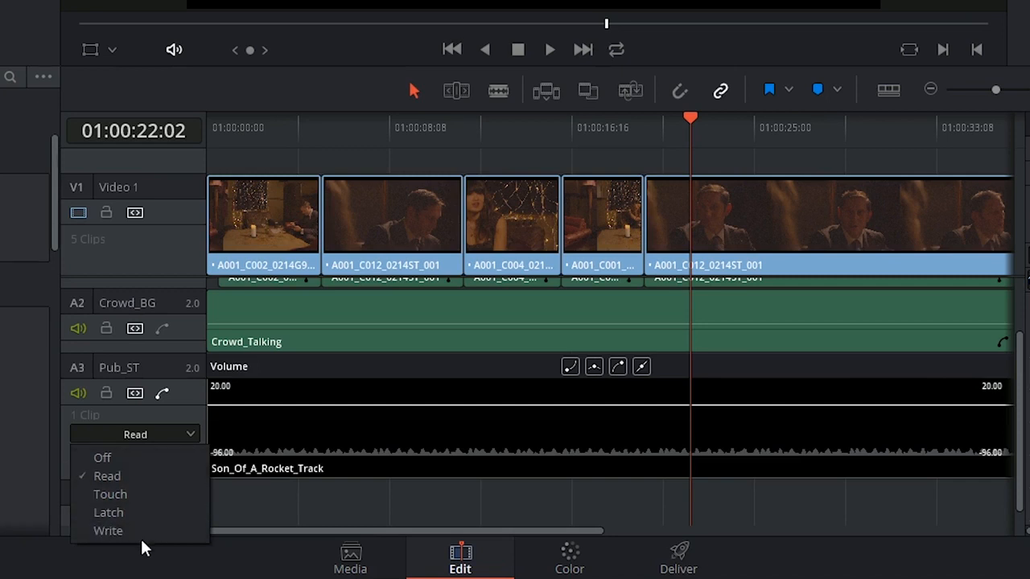
click(160, 474)
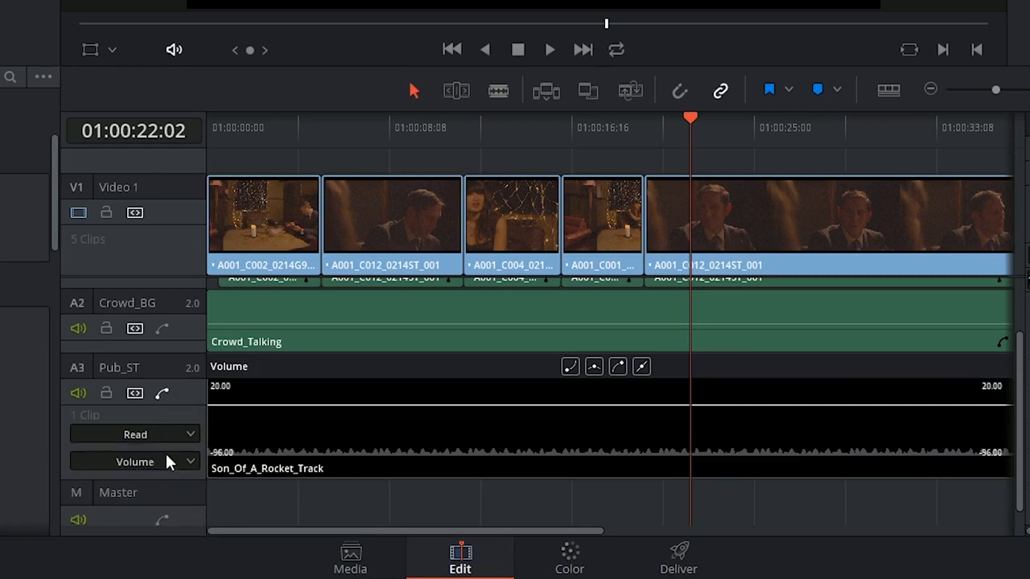
click(190, 461)
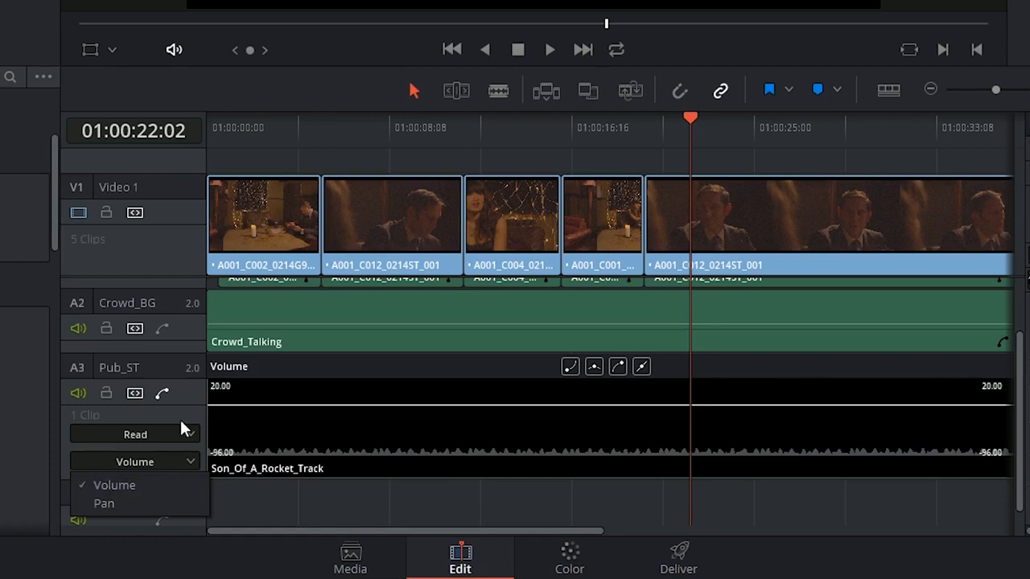
click(169, 463)
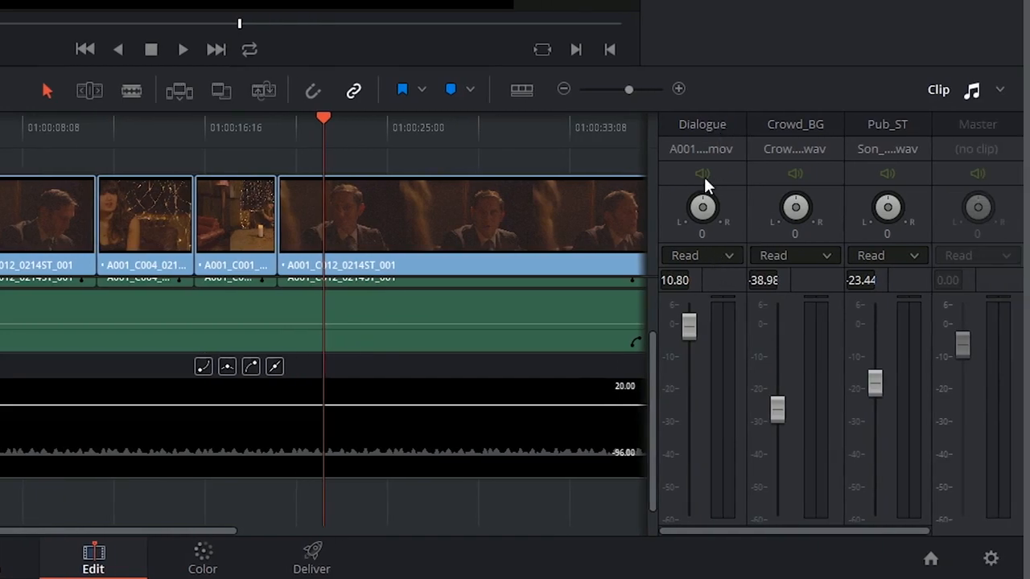
click(728, 256)
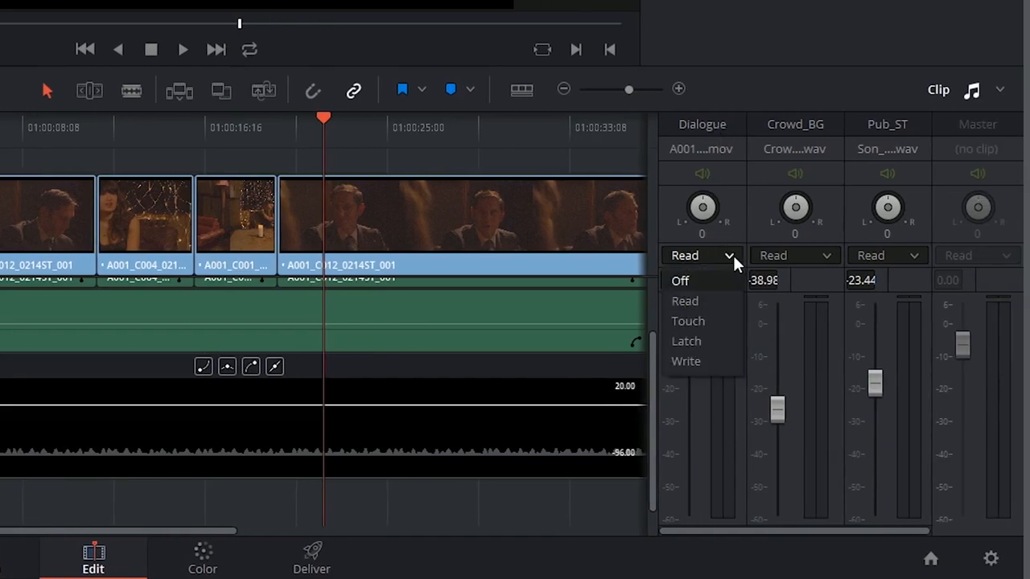
click(726, 299)
Switch the audio mixer from clip levels to the Track Mixer
click(999, 90)
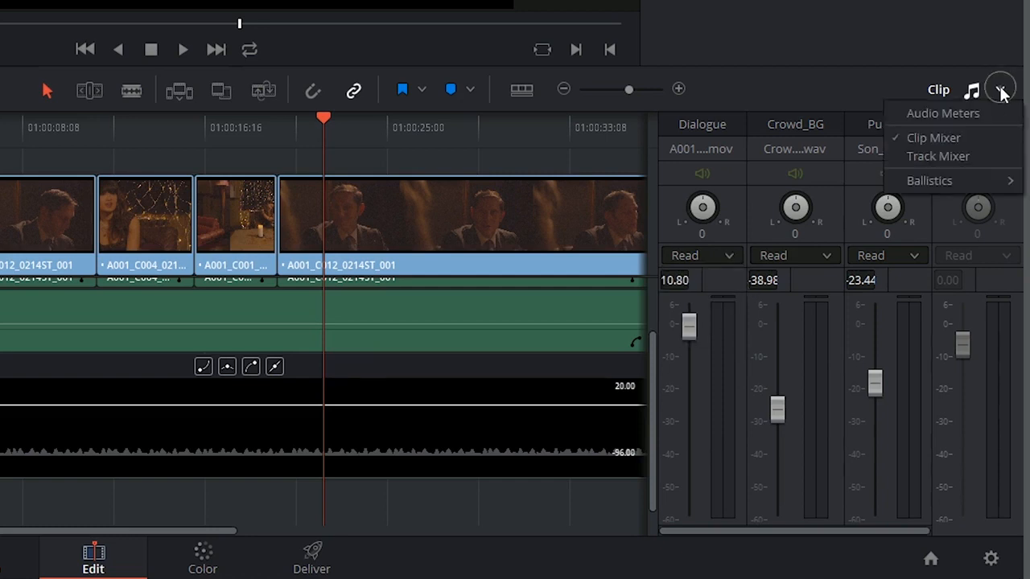
click(937, 156)
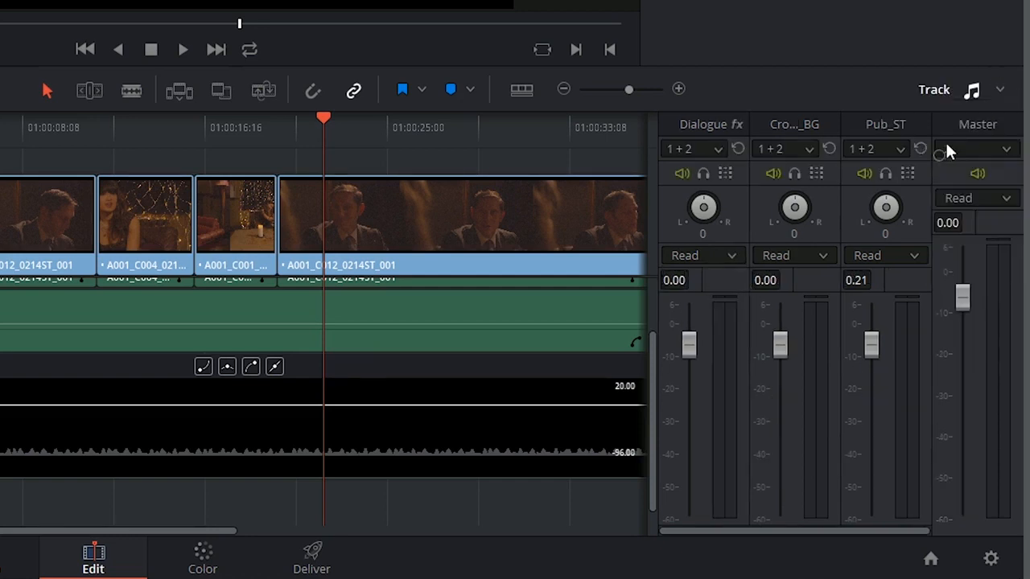
scroll(216, 302, up, 3)
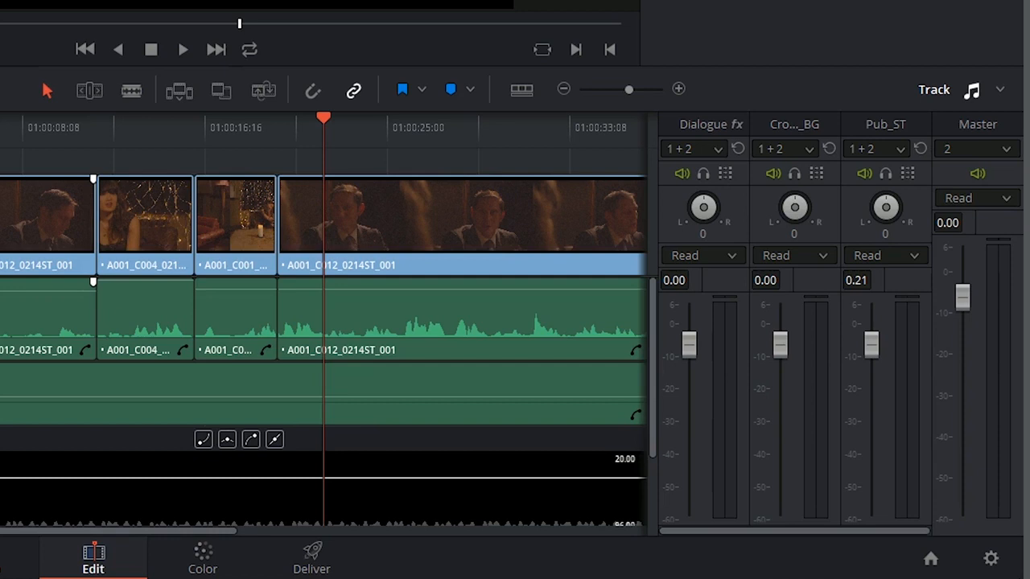
scroll(88, 322, down, 3)
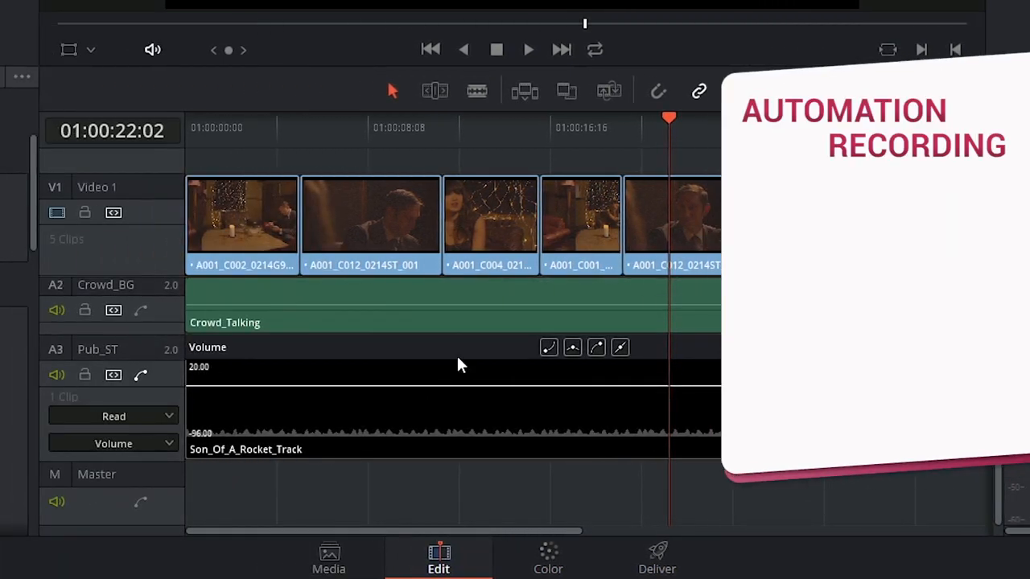
Return the playhead to the start of the timeline and set the Pub_ST automation mode to Touch
drag(195, 128, 190, 127)
click(163, 418)
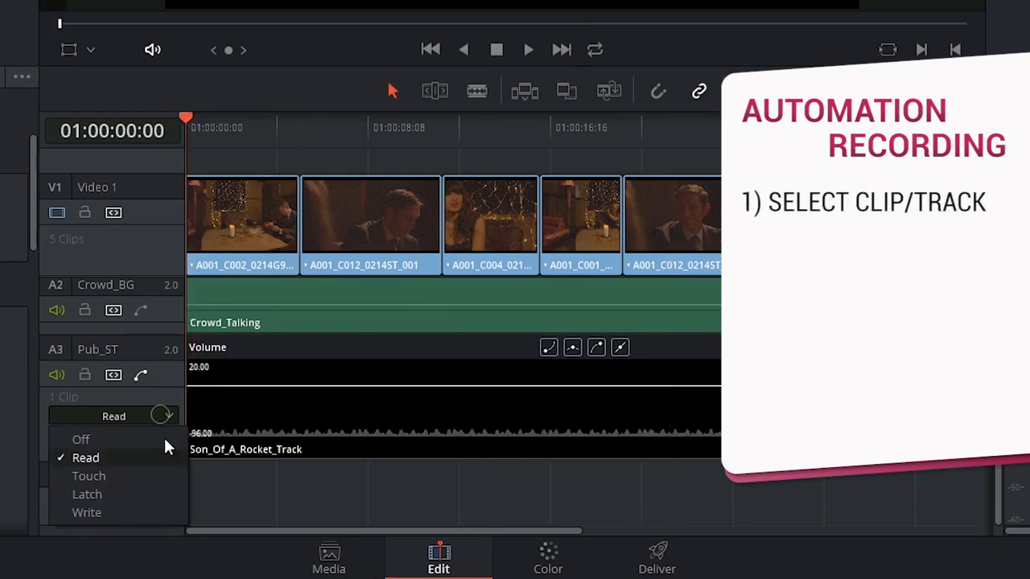
click(117, 475)
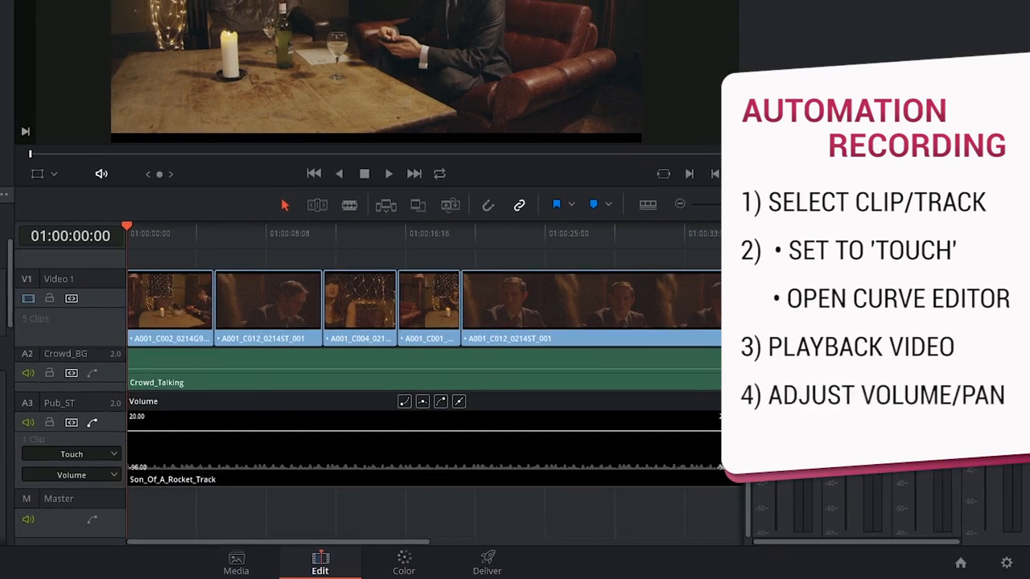
Record Pub_ST volume automation by riding its fader during playback up to 01:00:34:09, undoing and redoing the recording once
key(l)
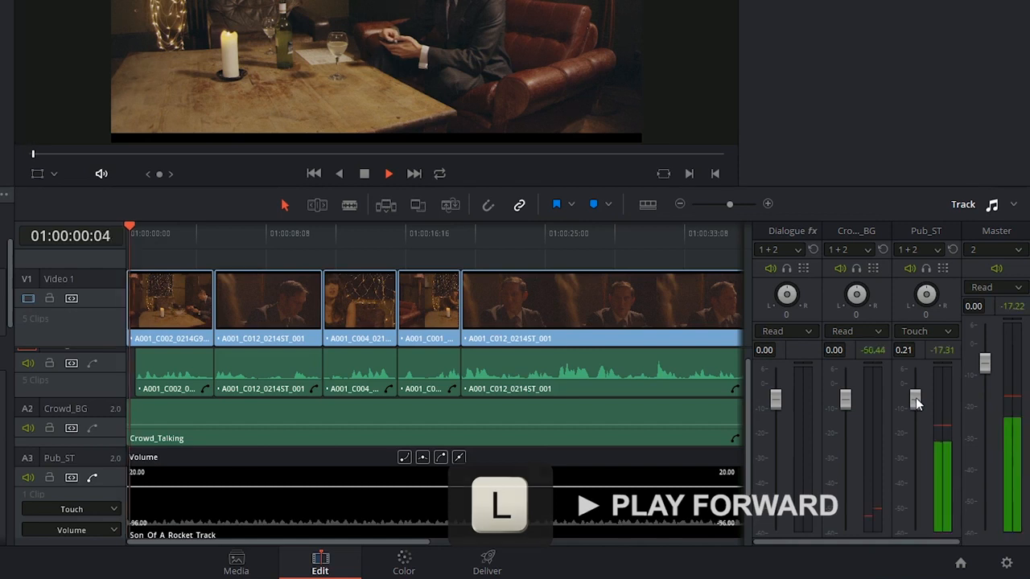
mouse_move(915, 402)
mouse_down()
mouse_move(921, 424)
mouse_move(929, 408)
mouse_move(964, 394)
mouse_move(965, 403)
mouse_move(1013, 406)
mouse_move(1018, 393)
mouse_move(1019, 403)
mouse_up()
key(space)
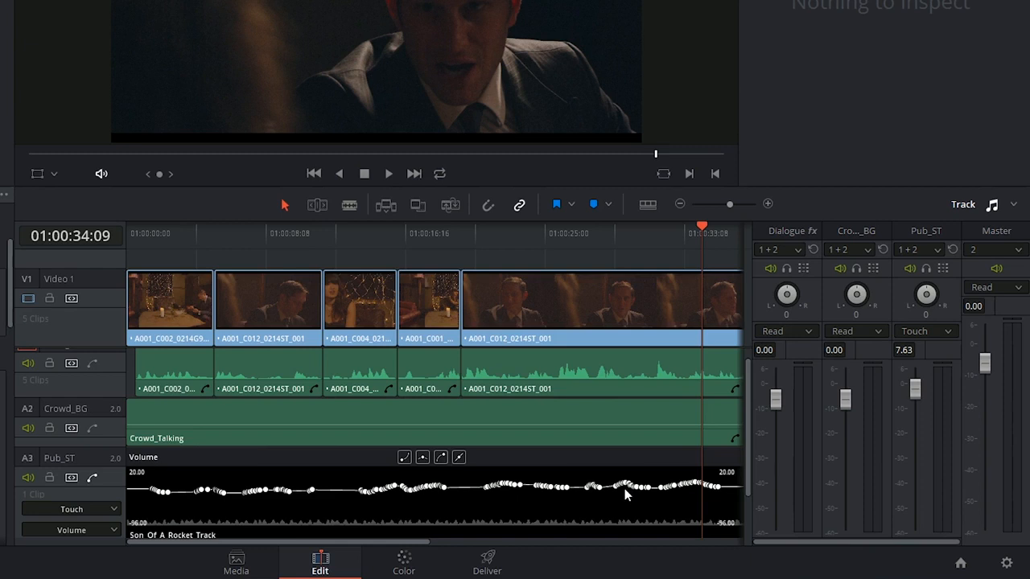
key(ctrl+z)
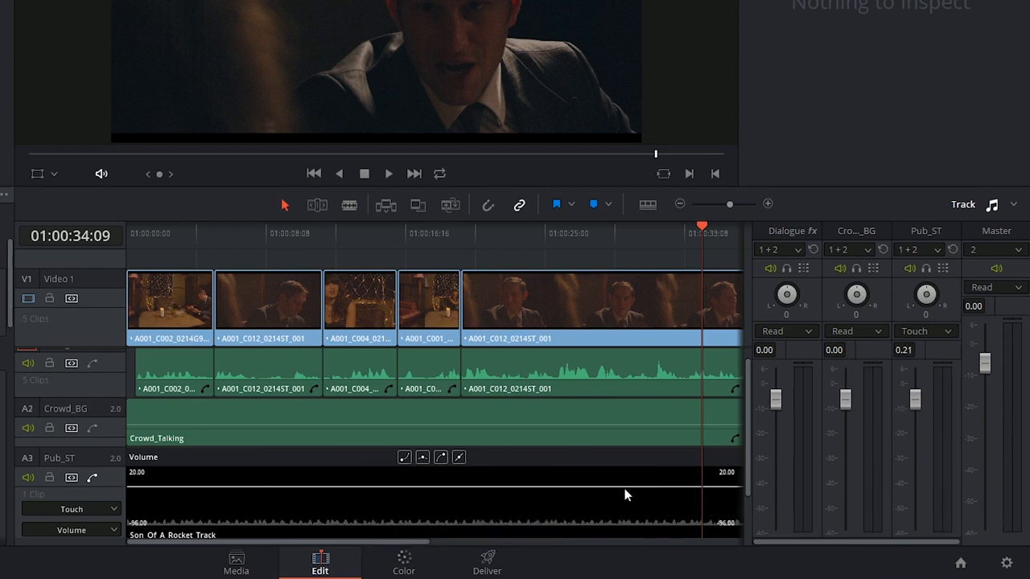
key(ctrl+shift+z)
Set the Pub_ST automation mode to Off and after that to Read
click(113, 510)
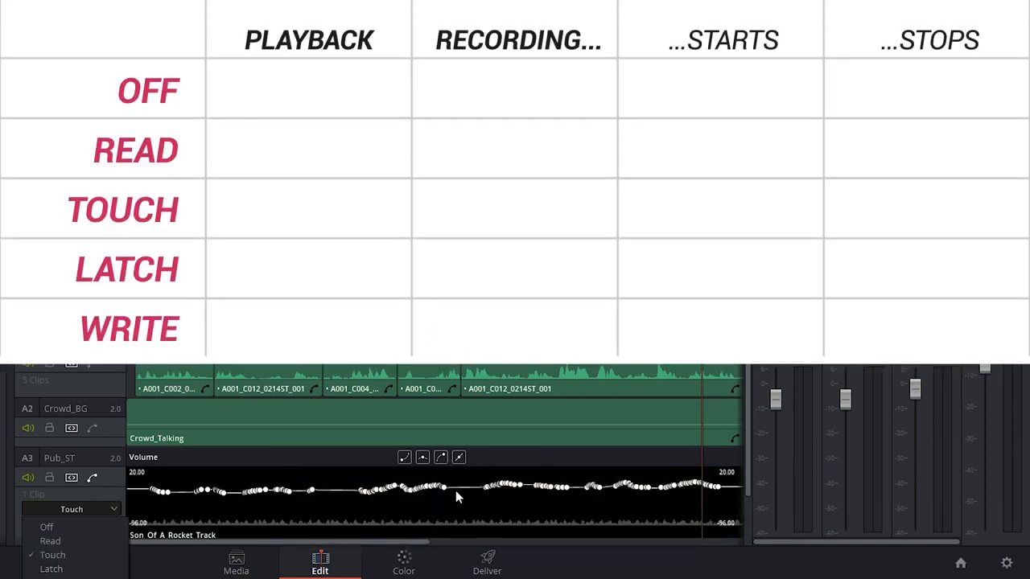
click(87, 527)
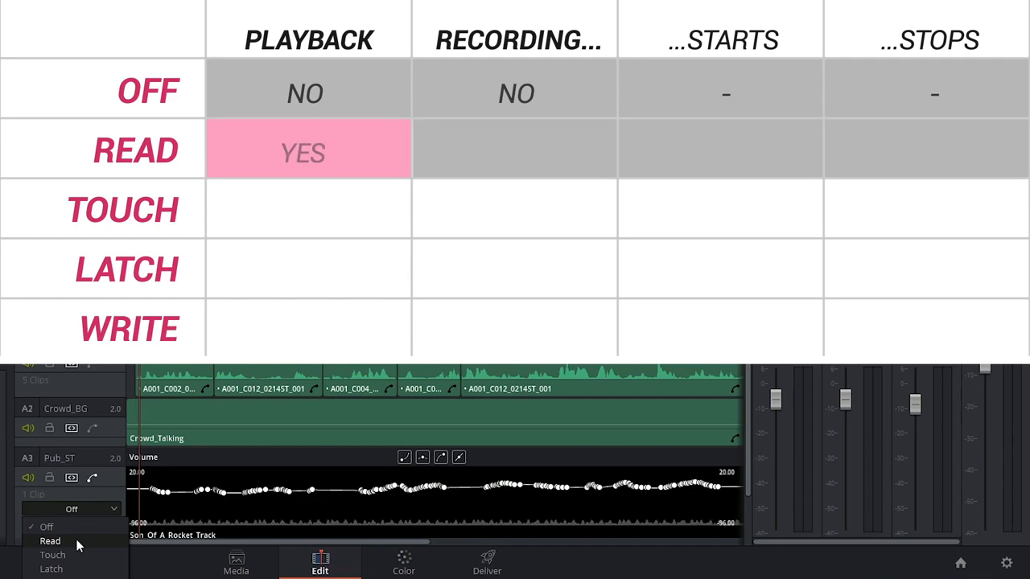
click(76, 541)
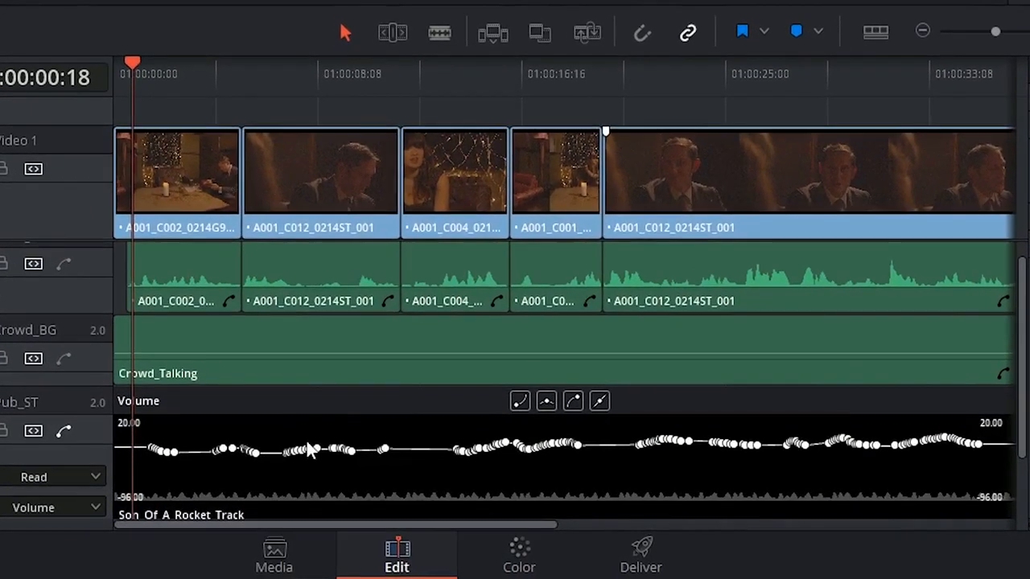
Try moving individual keyframes near the beginning of the Pub_ST volume automation curve by hand
click(258, 490)
scroll(402, 476, up, 5)
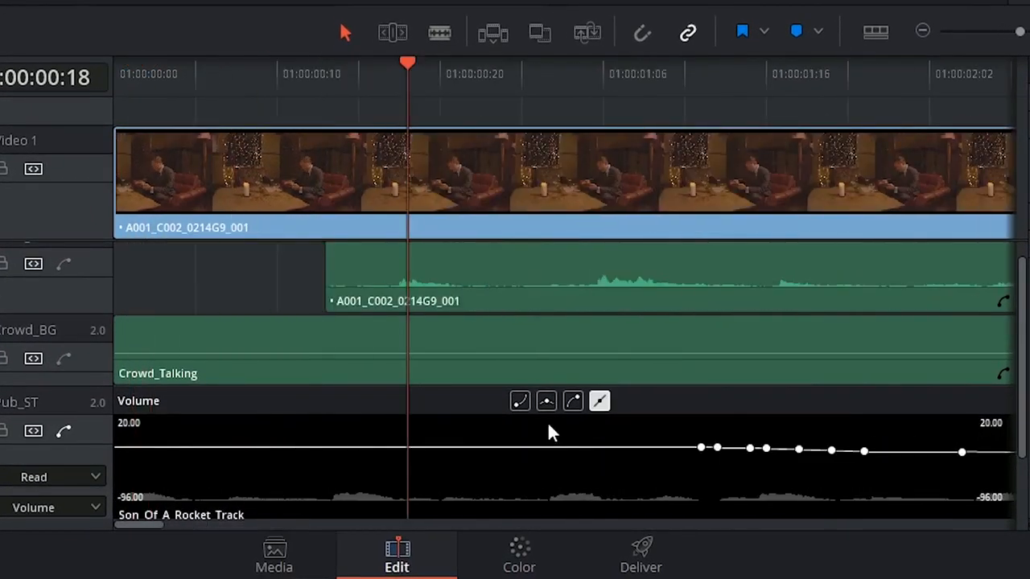
key(ctrl+minus)
drag(539, 453, 531, 512)
drag(473, 452, 480, 516)
drag(433, 448, 443, 420)
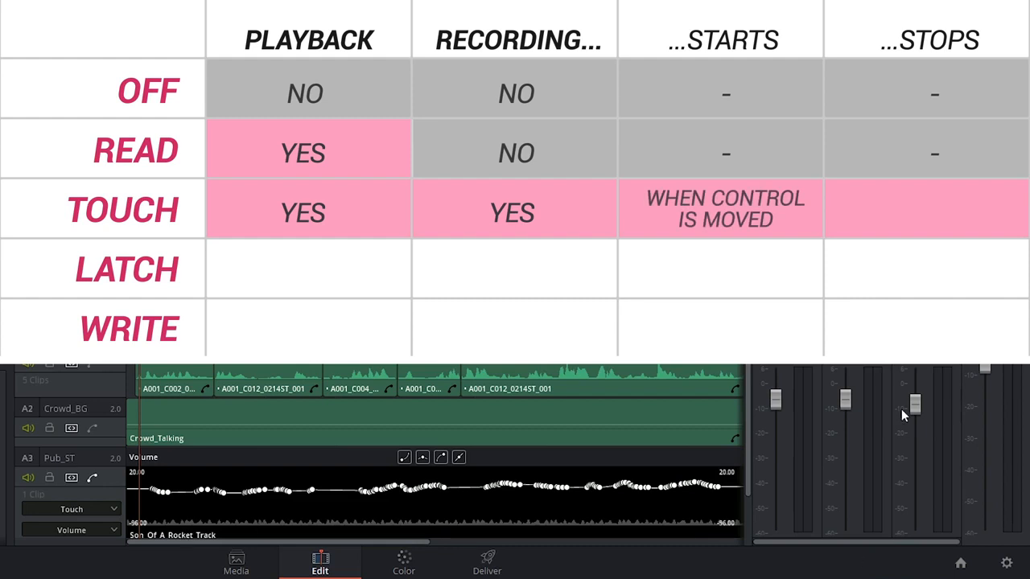
Record new fader moves over the early part of the Pub_ST volume curve during playback in Touch mode
key(space)
mouse_move(915, 404)
mouse_down()
mouse_move(915, 387)
mouse_move(914, 401)
mouse_up()
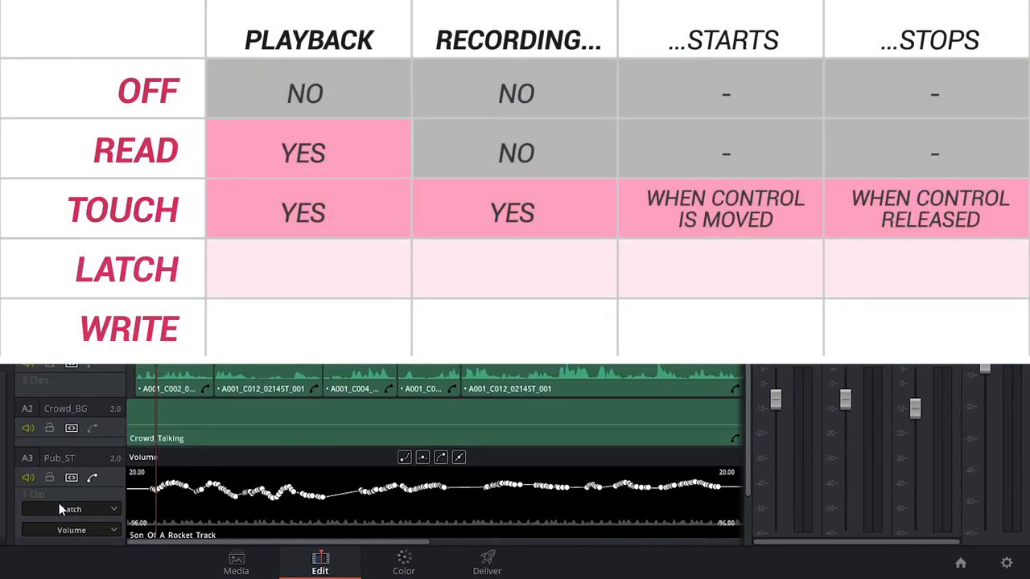
Record Pub_ST fader moves over the early volume curve during playback in Latch mode and undo the recording
key(space)
mouse_move(915, 411)
mouse_down()
mouse_move(920, 432)
mouse_move(950, 407)
mouse_up()
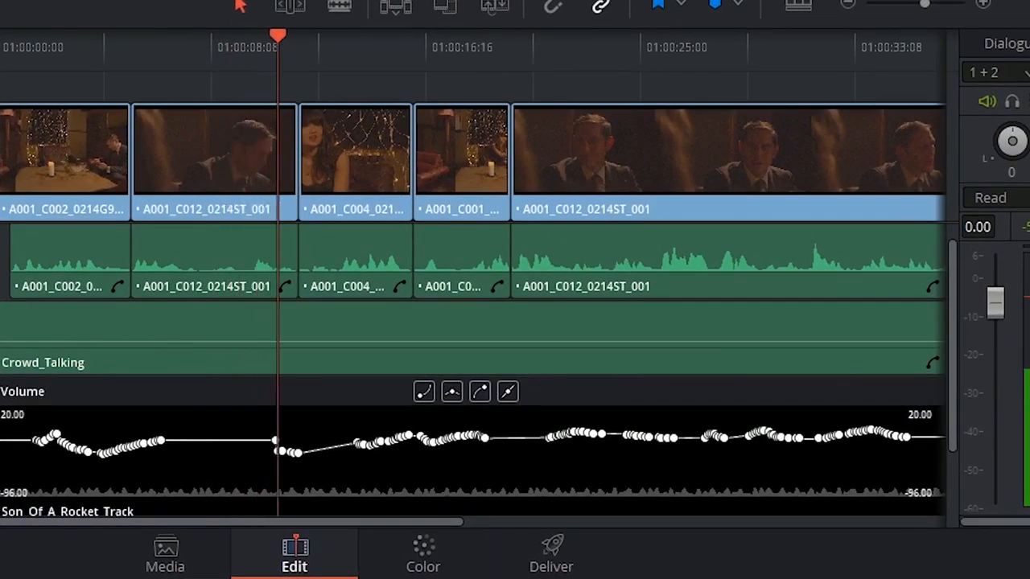
key(ctrl+z)
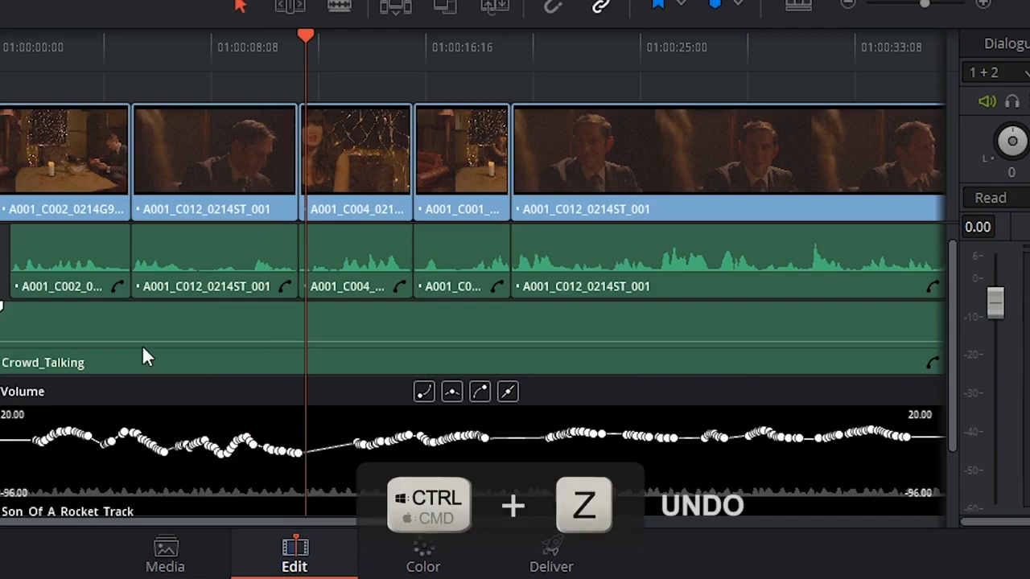
Return the playhead near the start, set Pub_ST automation to Write, and record fader moves during playback up to 01:00:12:22
click(38, 45)
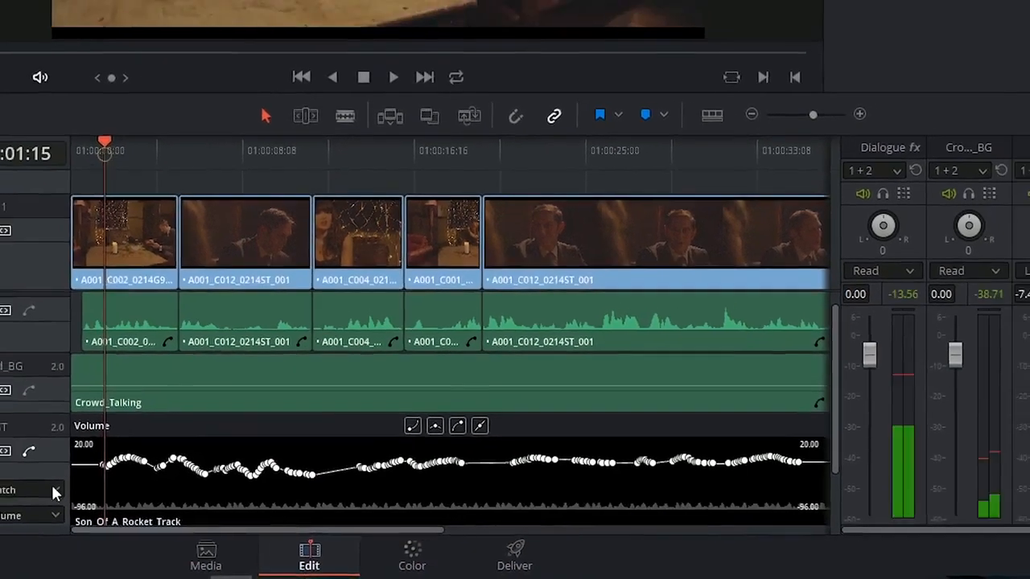
click(53, 489)
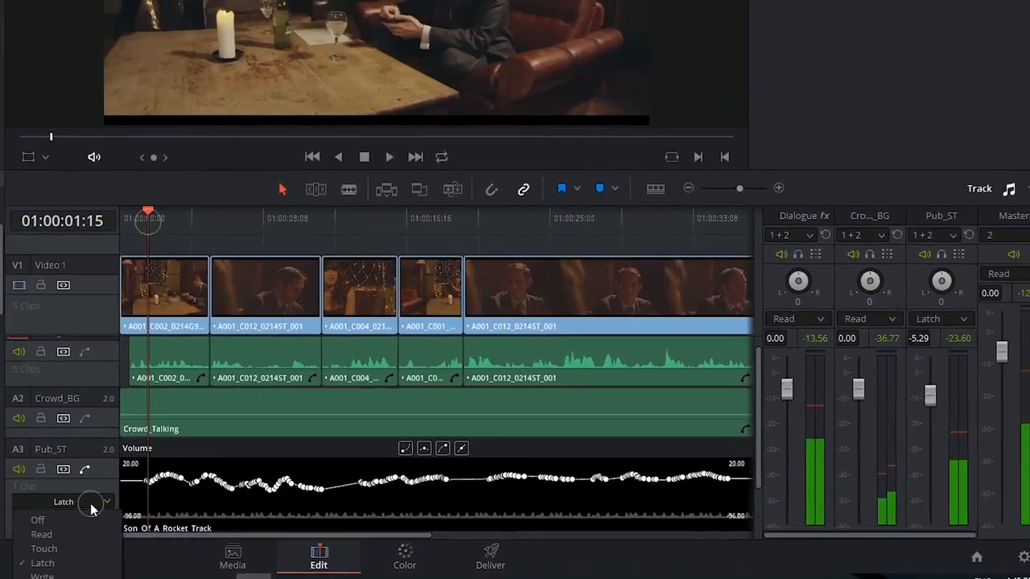
click(47, 574)
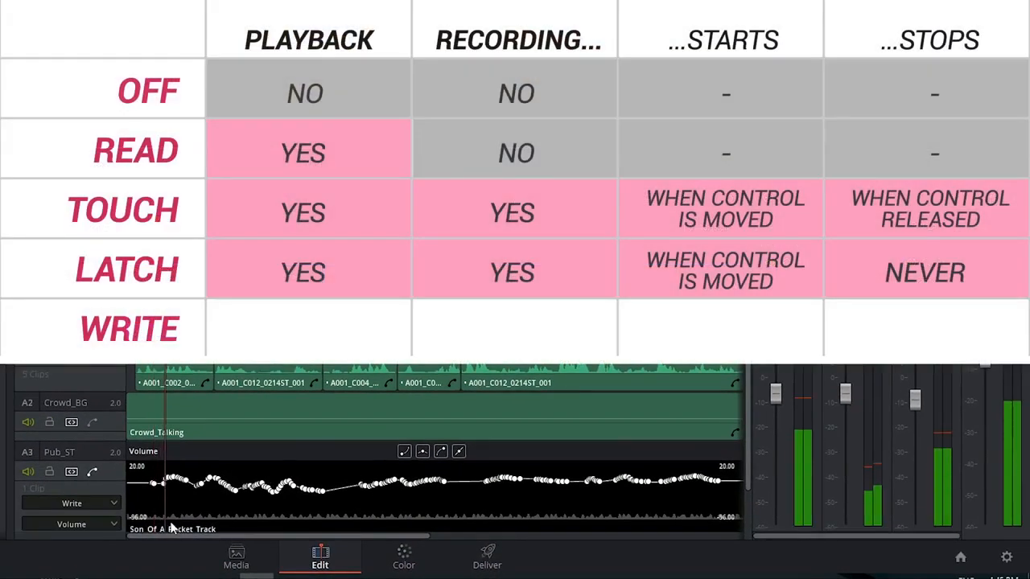
mouse_move(915, 409)
mouse_down()
mouse_move(914, 441)
mouse_move(915, 412)
mouse_up()
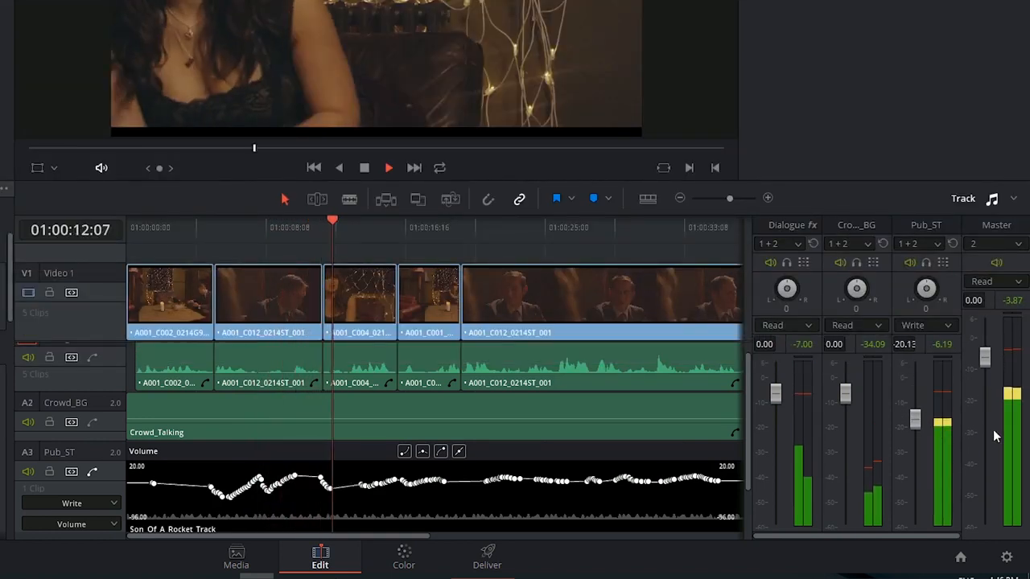
key(space)
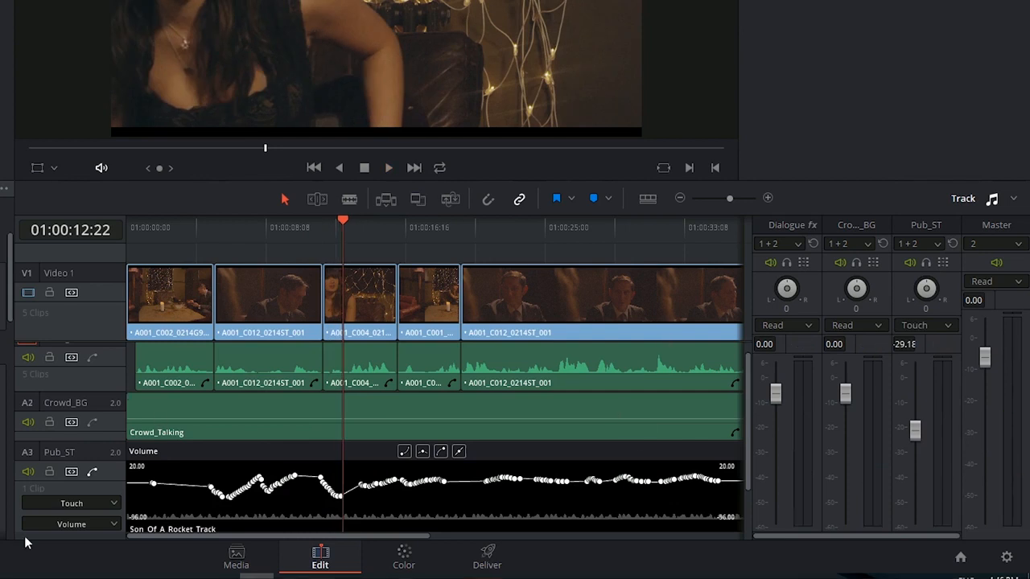
Check the available automation modes for Pub_ST and open the track's clip options to examine the Set To Touch After Write setting
click(113, 504)
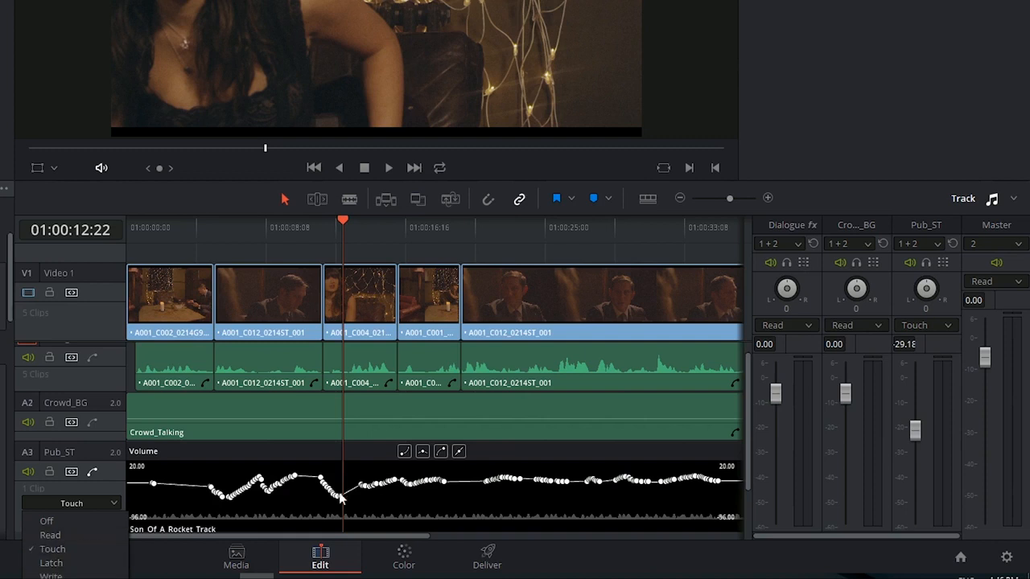
click(117, 508)
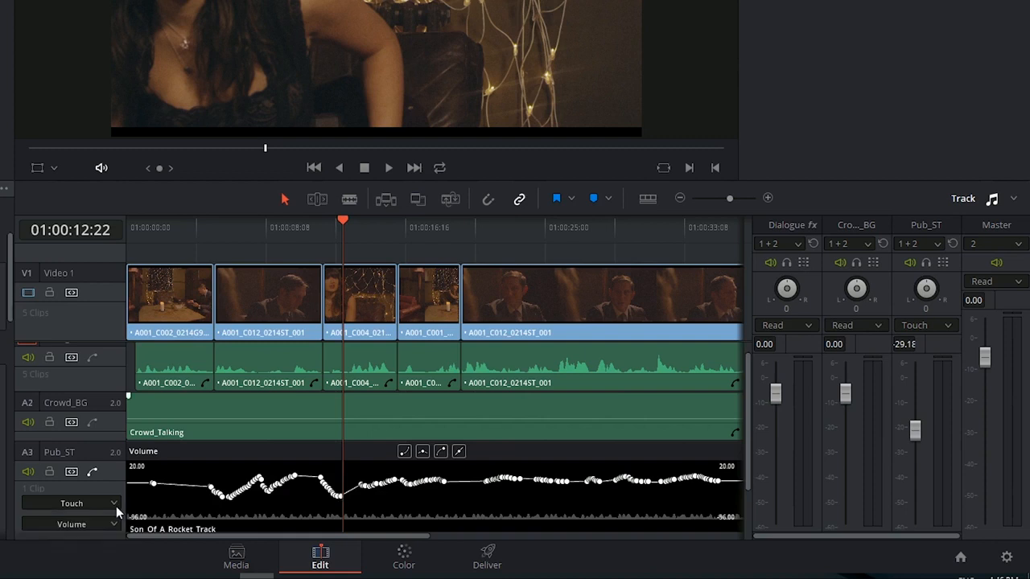
click(113, 503)
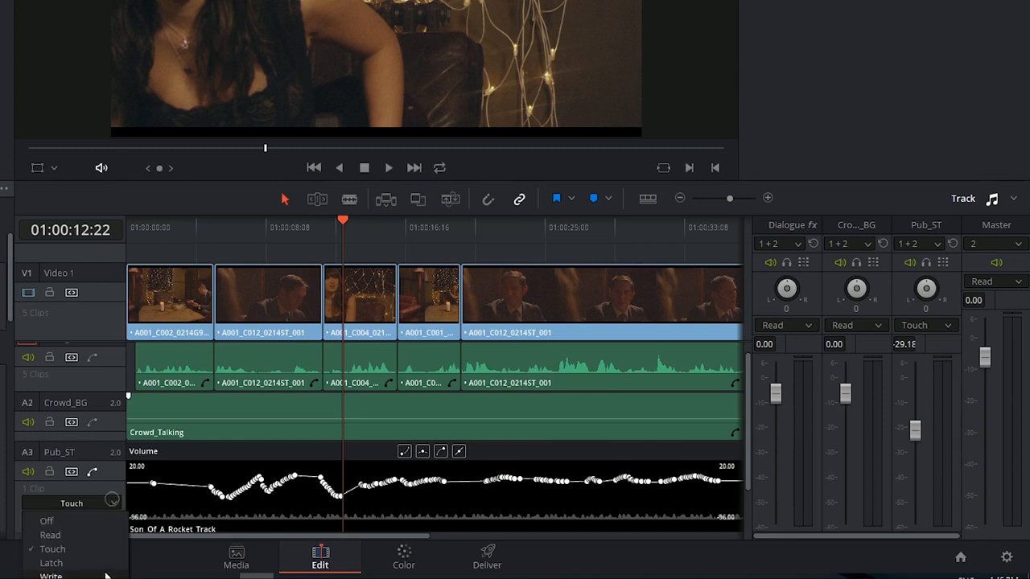
click(113, 481)
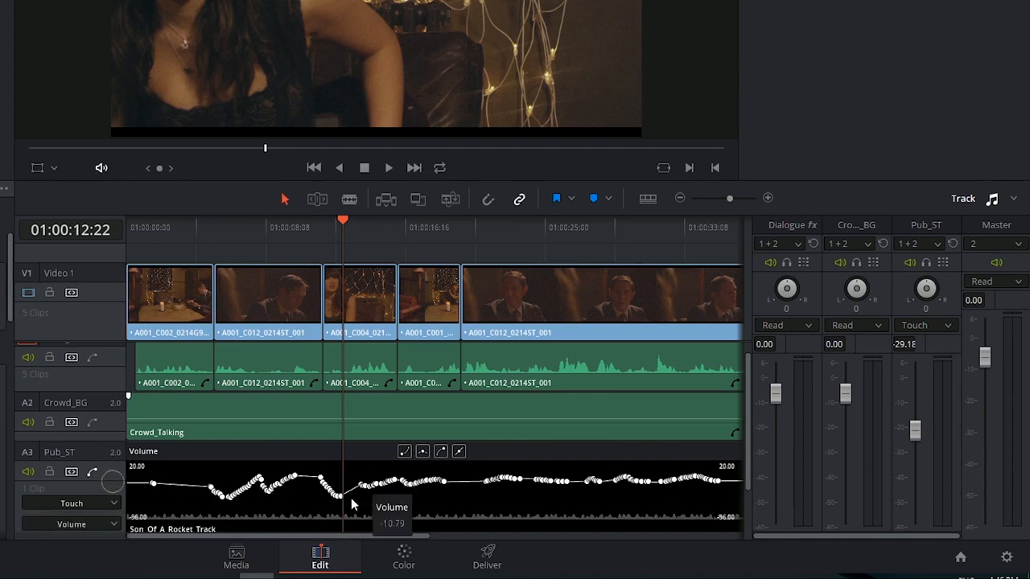
right_click(356, 454)
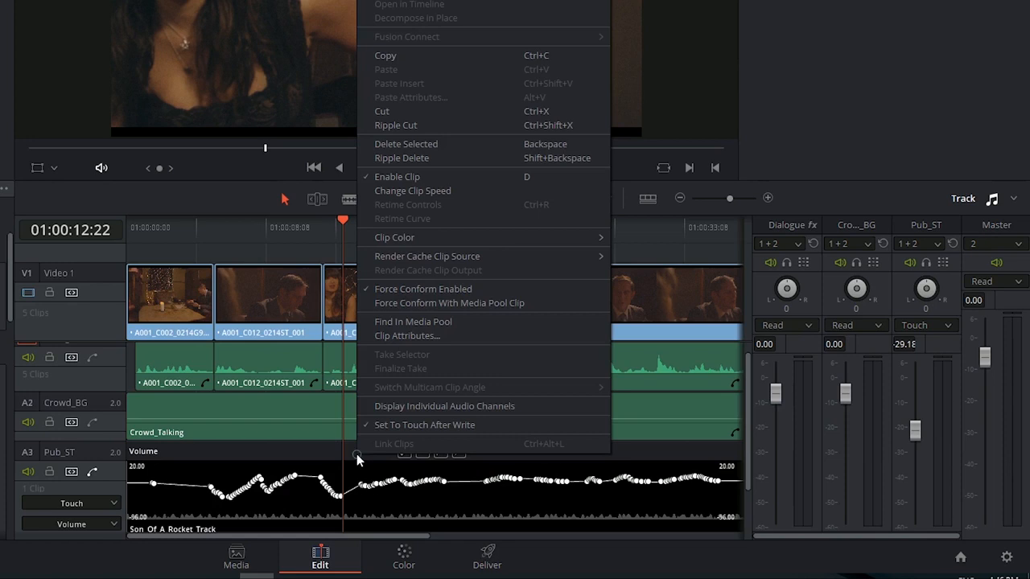